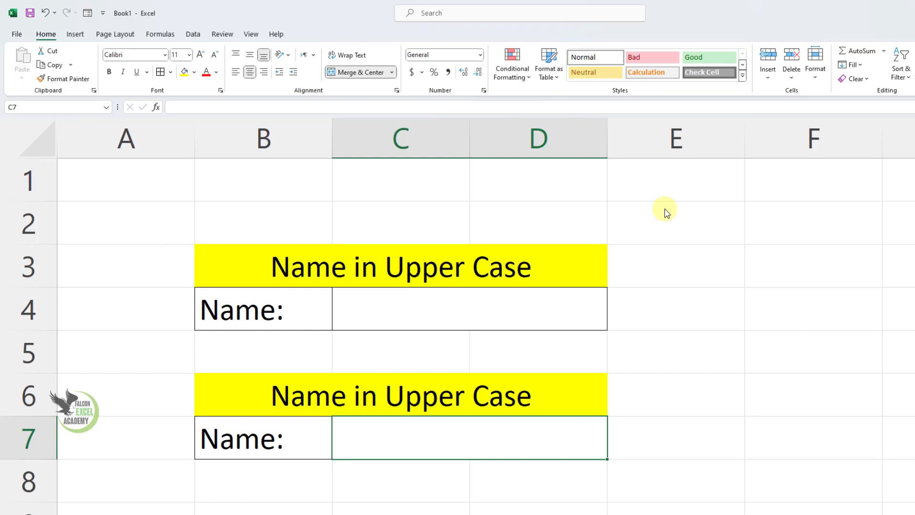
Step: Confirm C4 rejects a lowercase name, then enter the same name in all capitals
left_click(394, 300)
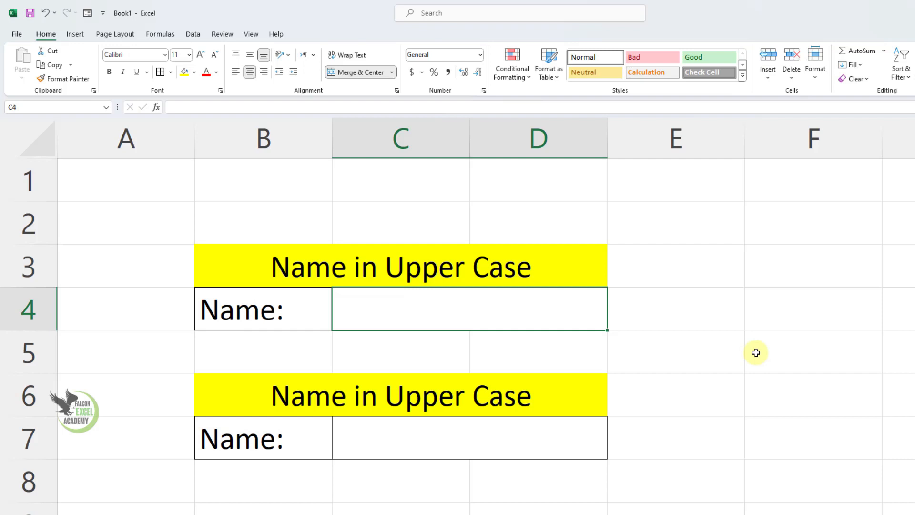
type("kewal vijay")
key("Return")
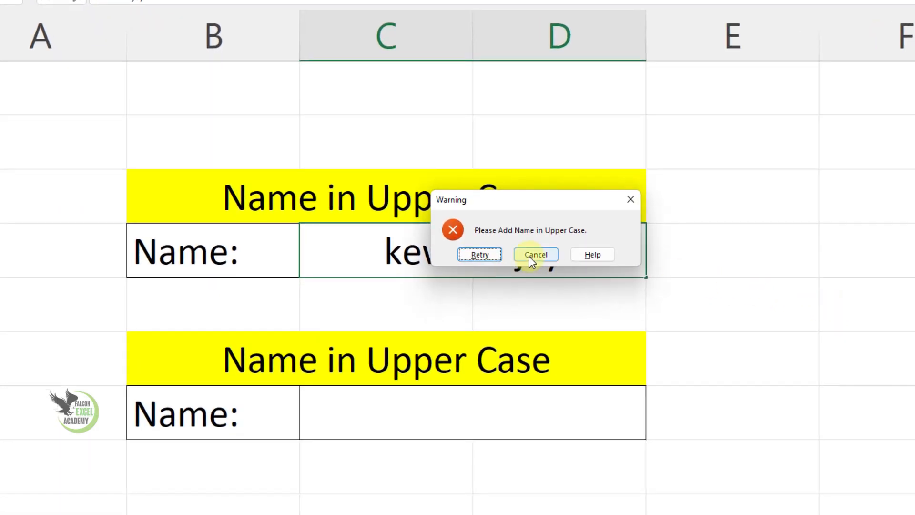
left_click(531, 256)
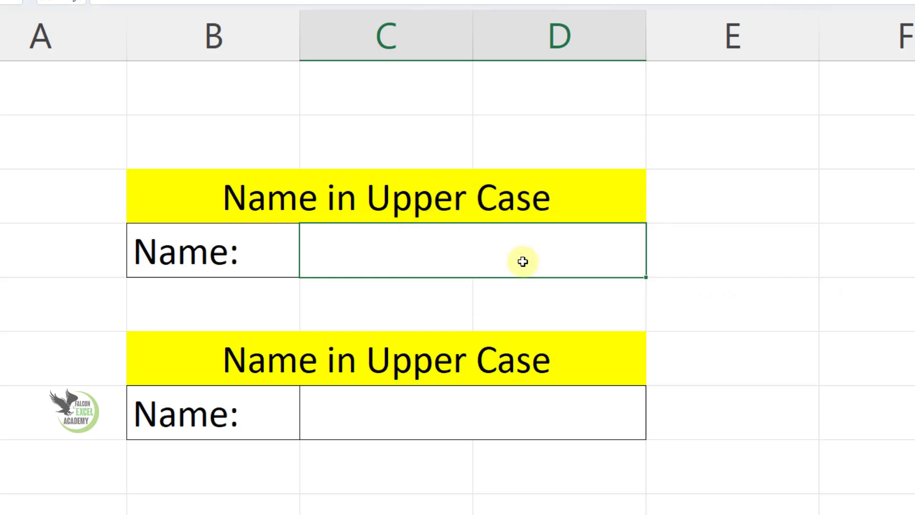
type("KEWAL VIJAY")
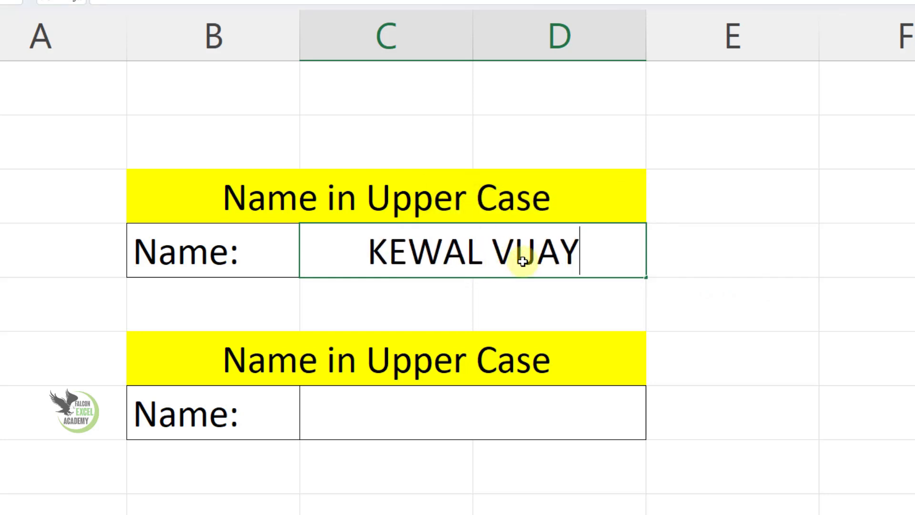
key("Return")
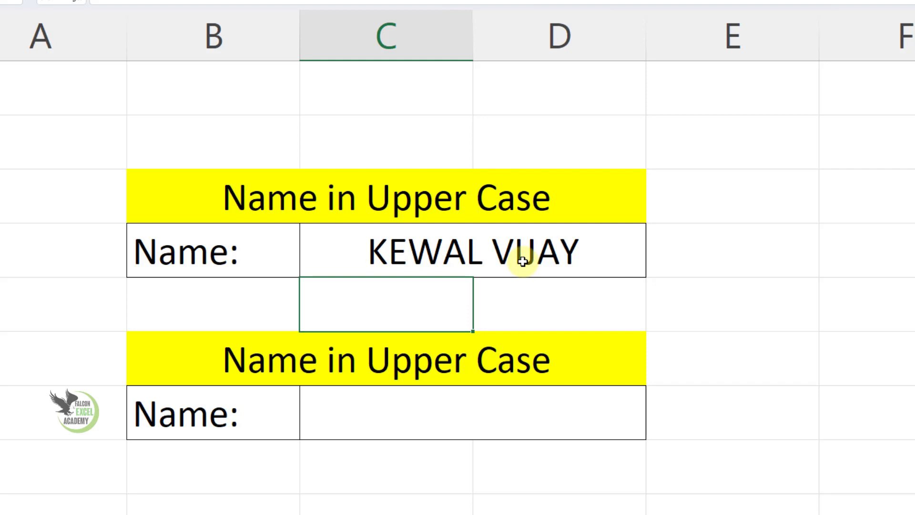
Step: Open the Data Validation dialog for the empty merged Name cell C7
left_click(437, 406)
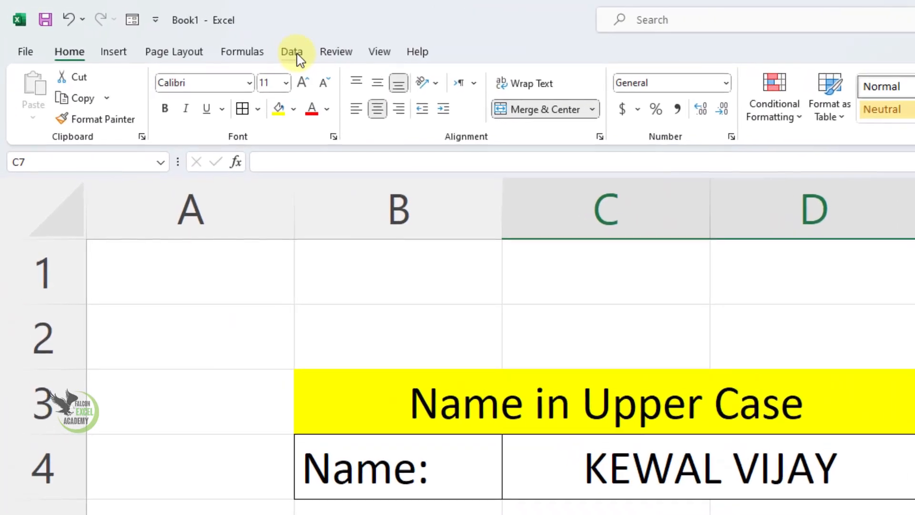
left_click(232, 43)
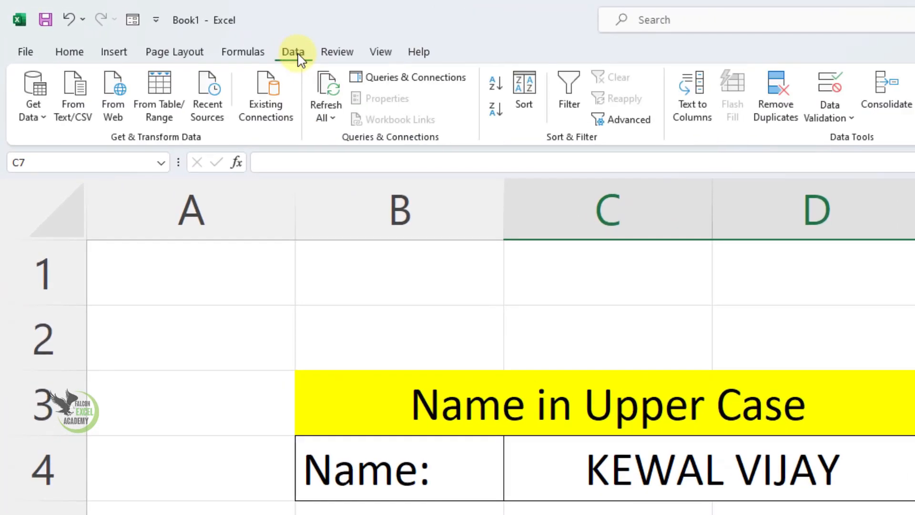
left_click(830, 98)
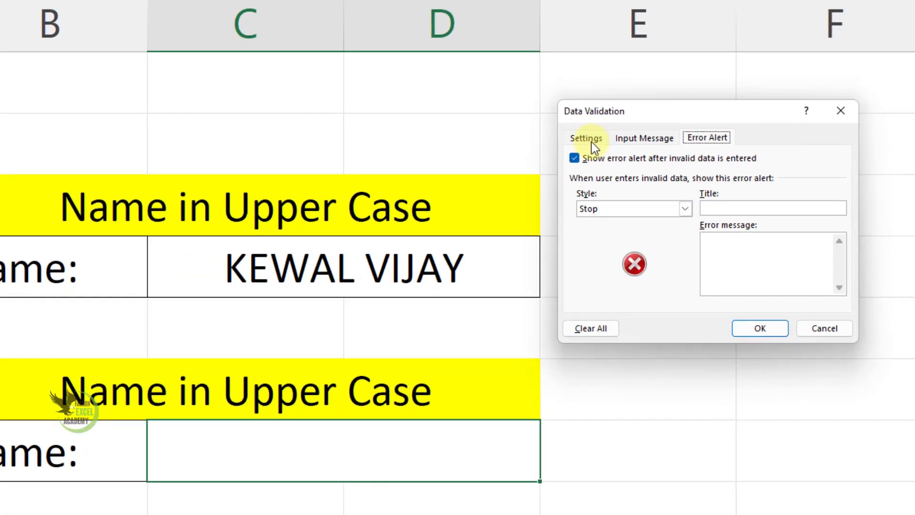
Step: Set C7's validation to Allow: Custom with formula =EXACT(C7,upper(C7))
left_click(591, 142)
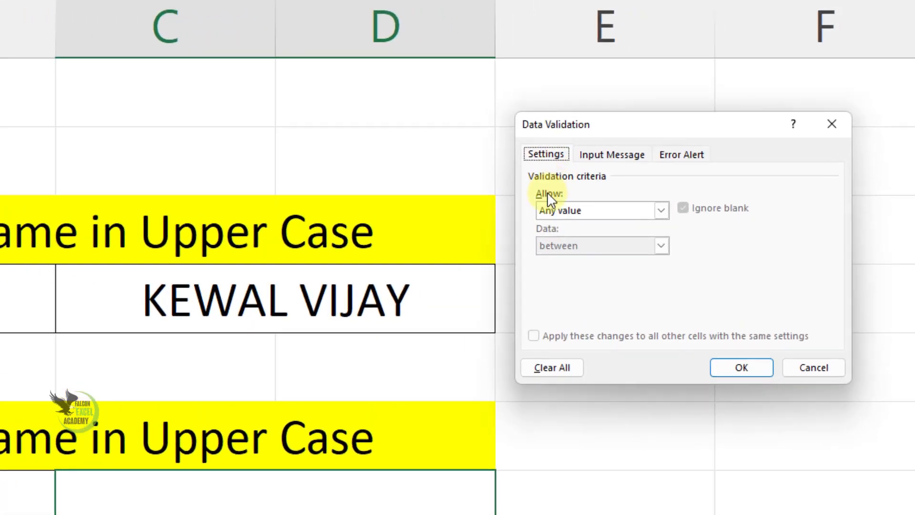
left_click(548, 210)
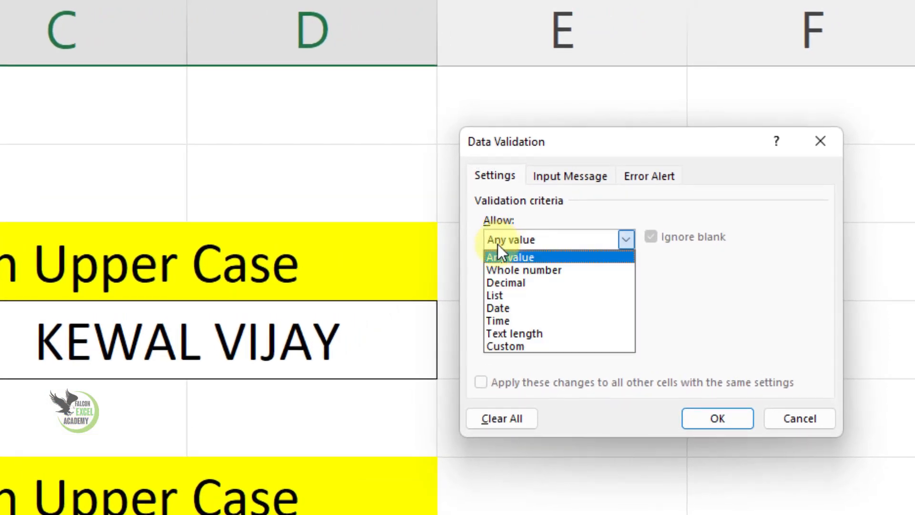
left_click(506, 346)
left_click(517, 320)
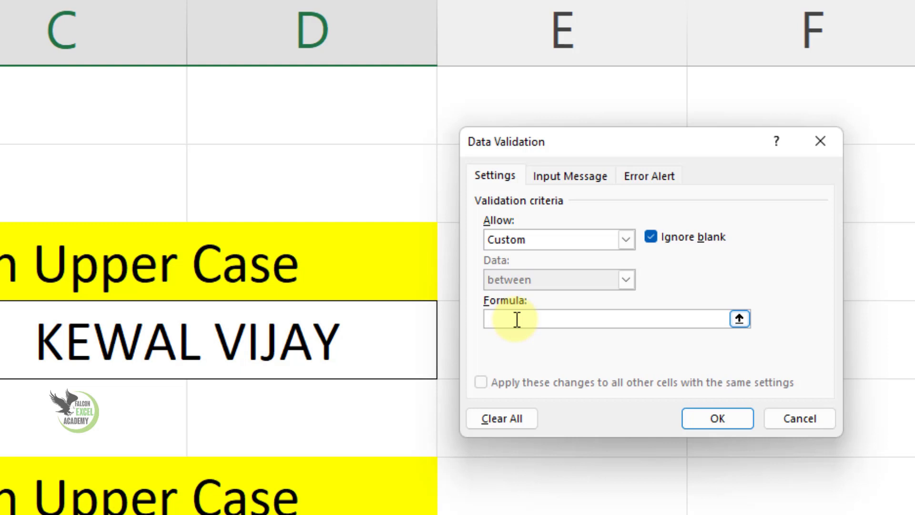
type("=EXAC")
type("T")
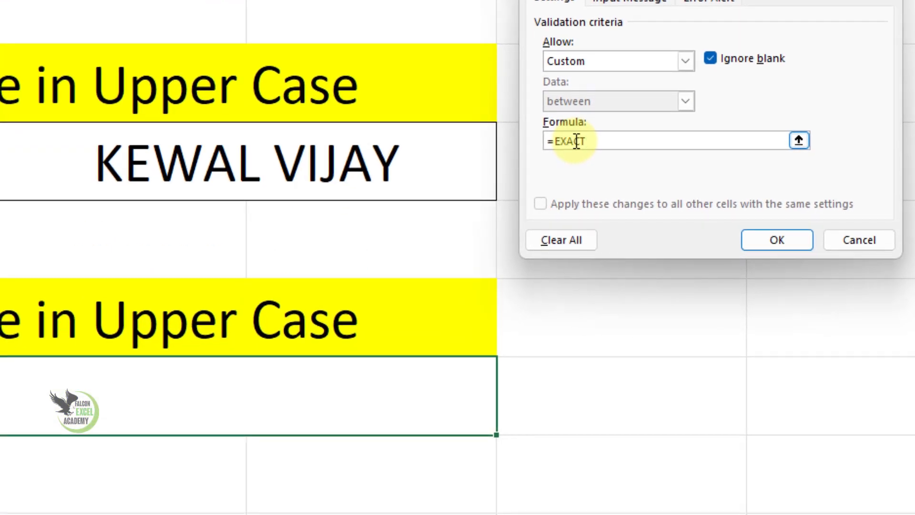
type("(")
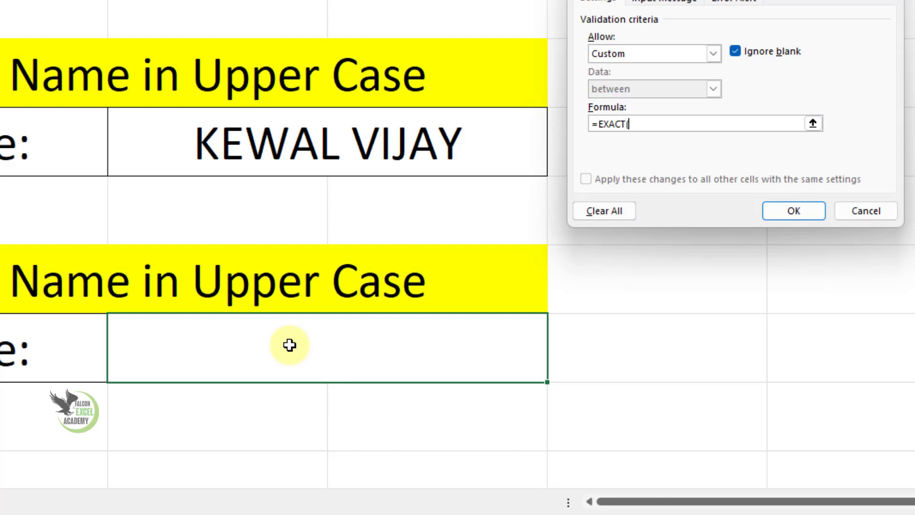
left_click(290, 344)
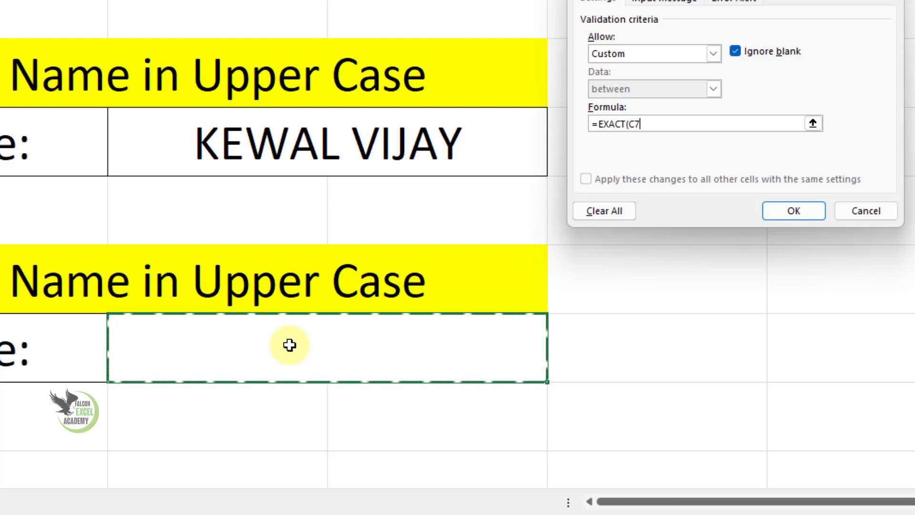
type(",")
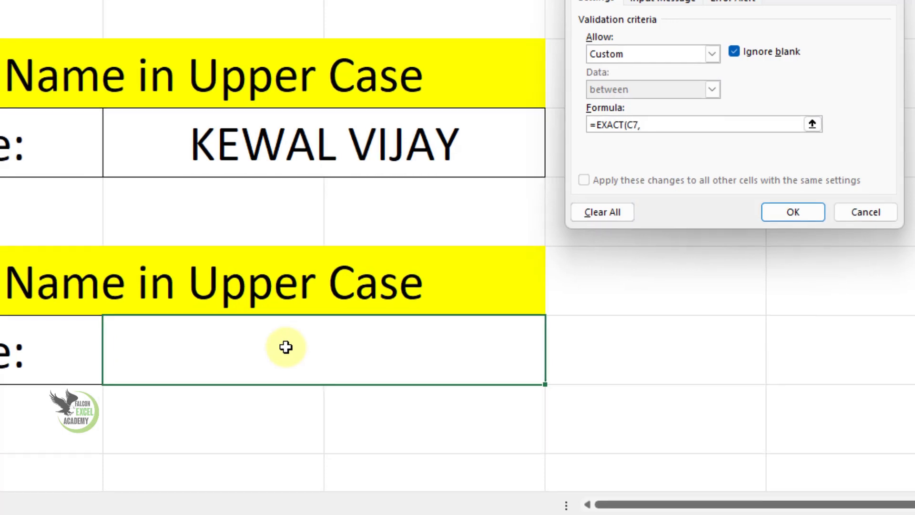
type("uPPER")
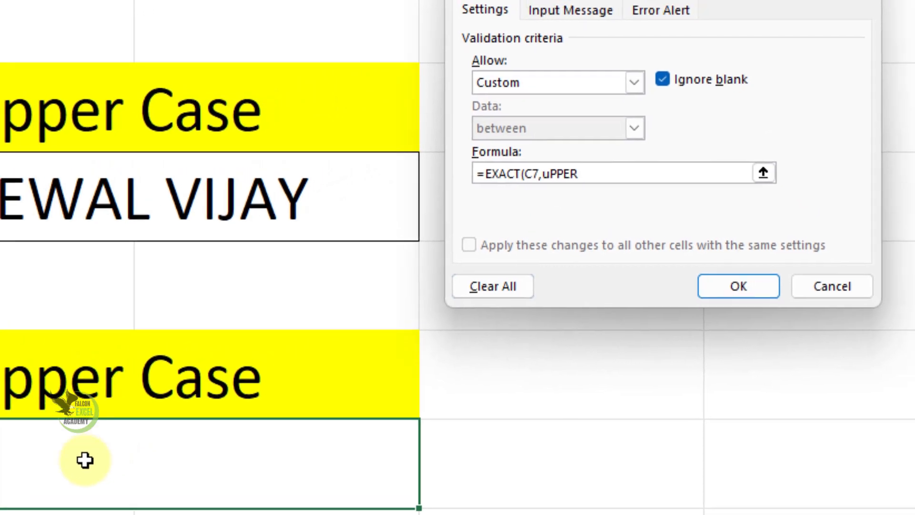
key("BackSpace")
key("BackSpace")
key("BackSpace")
key("BackSpace")
key("BackSpace")
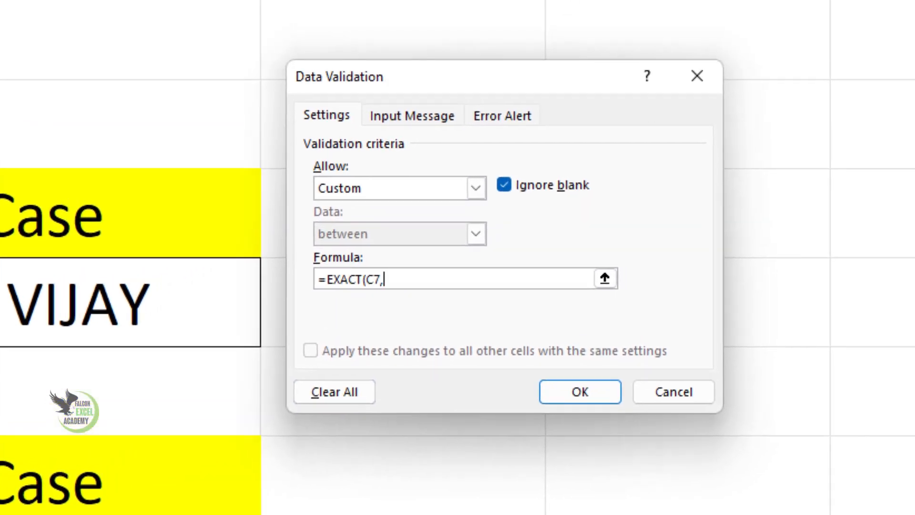
type("upper(")
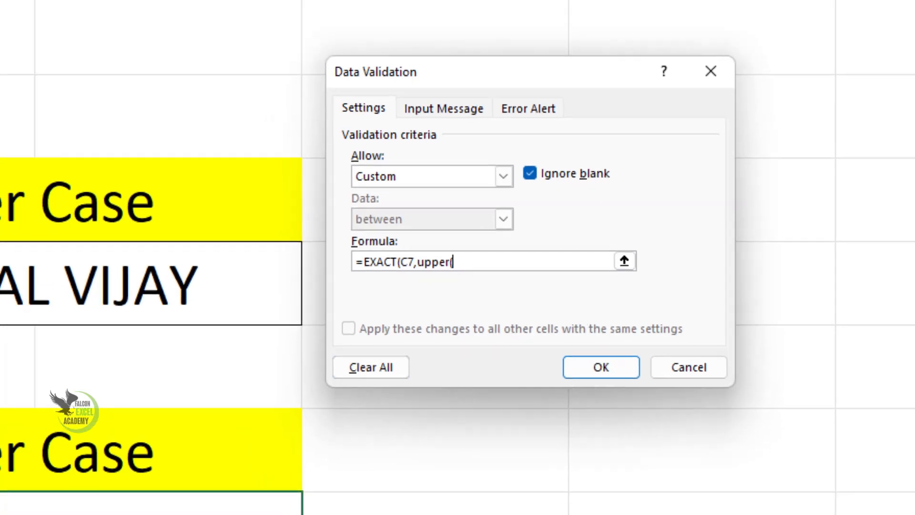
left_click(225, 390)
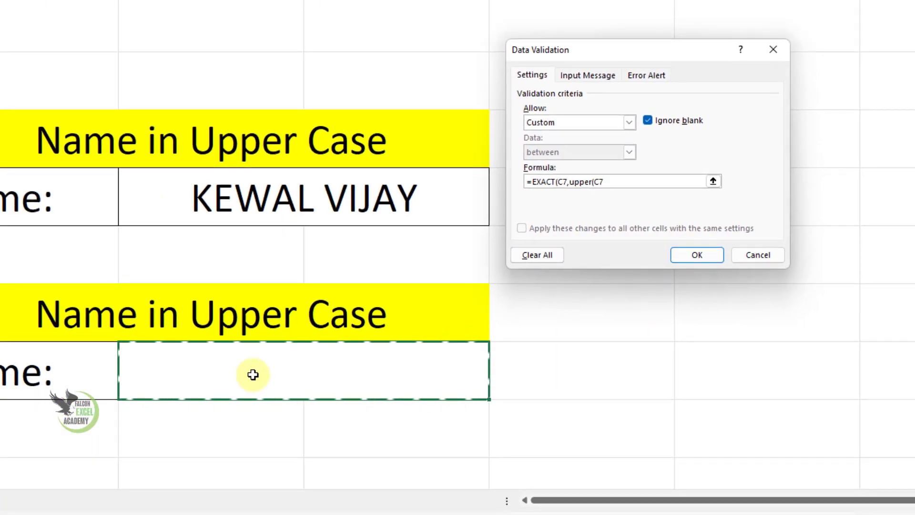
type("))")
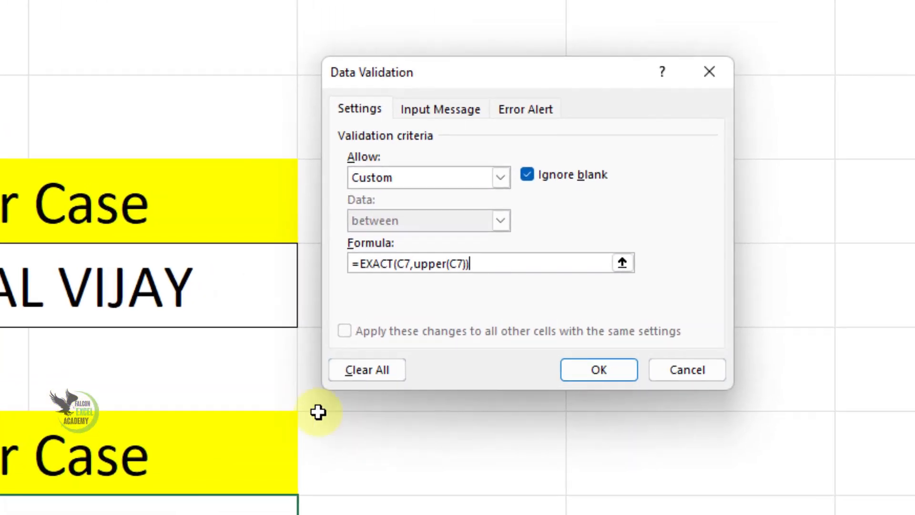
Step: Add a Stop alert titled 'Warning' reading 'Please Add Name in Upper Case.' and apply the rule
left_click(545, 112)
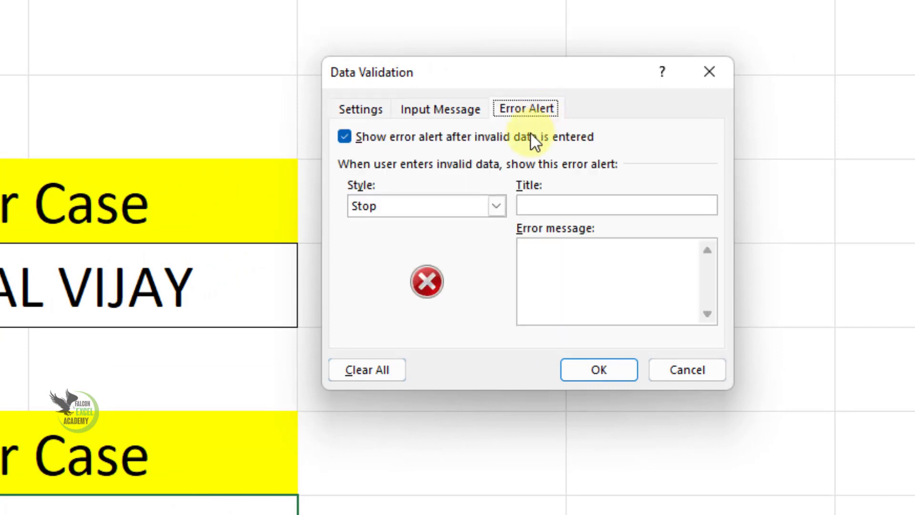
left_click(561, 199)
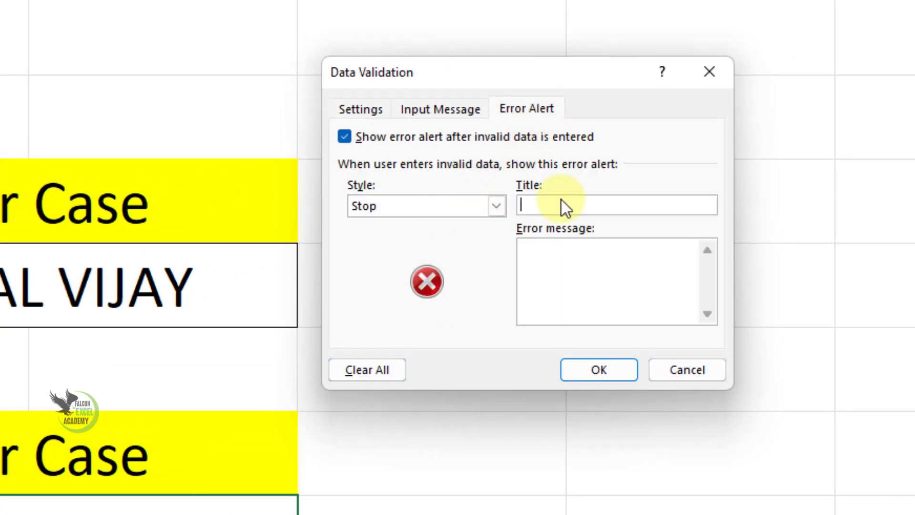
type("Warning")
left_click(557, 261)
type("Please Add Name in Upper Case")
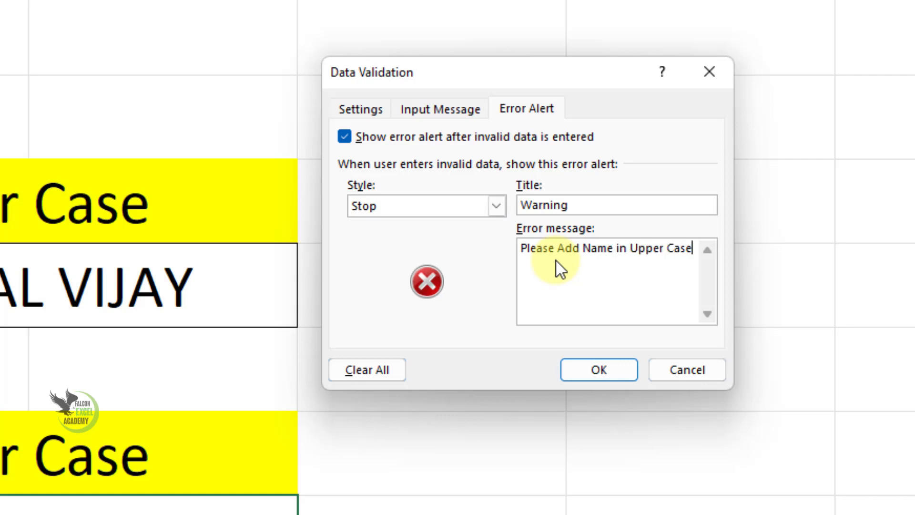
type(".")
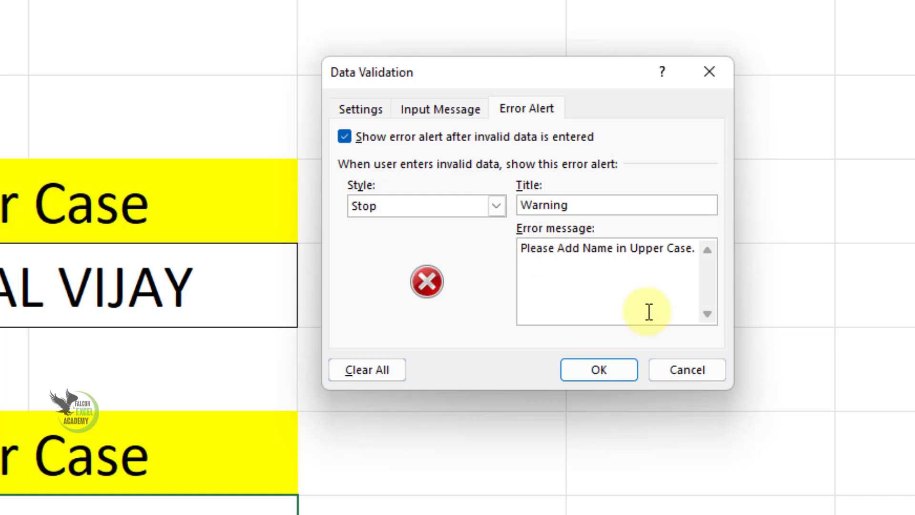
left_click(619, 369)
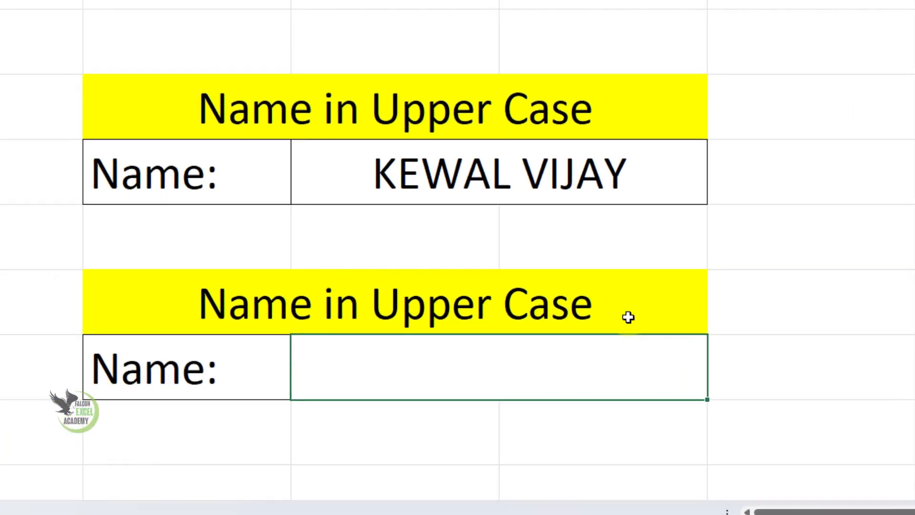
left_click(508, 369)
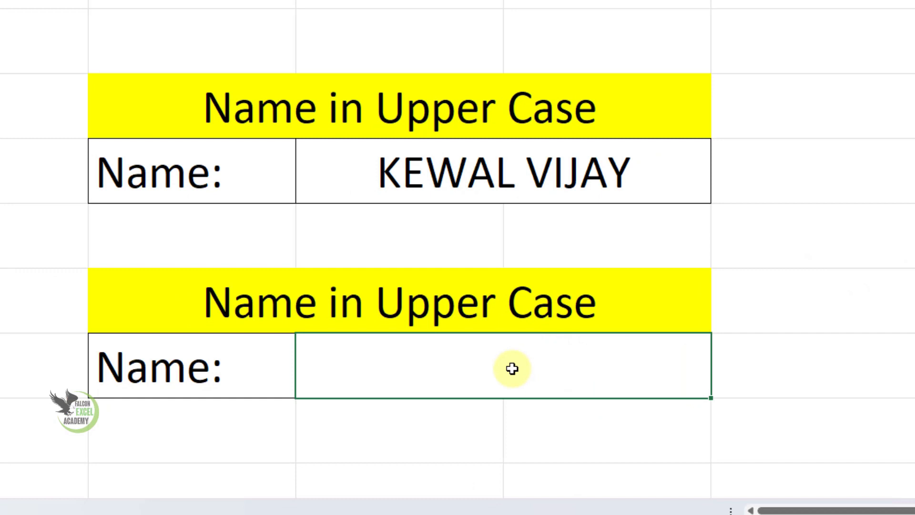
Step: Check that a mixed-case name in C7 is rejected, and dismiss the warning
type("Amir ali")
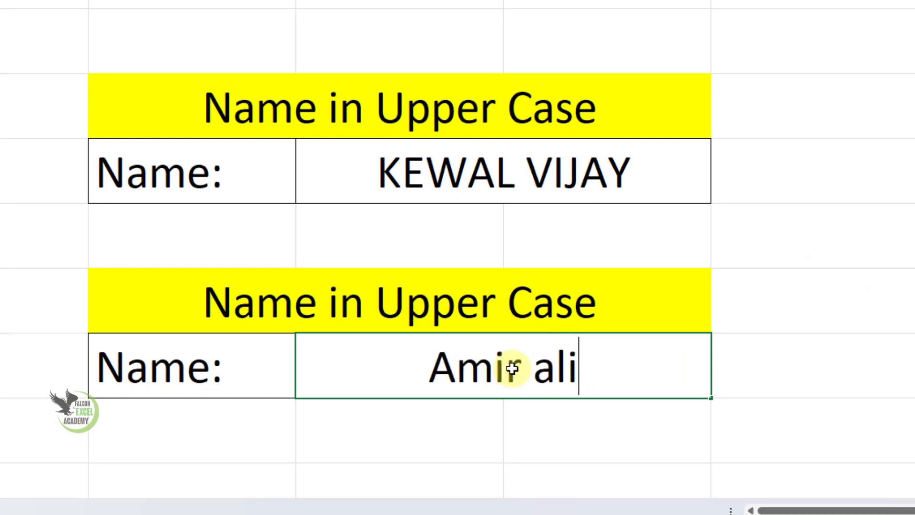
key("Return")
key("Escape")
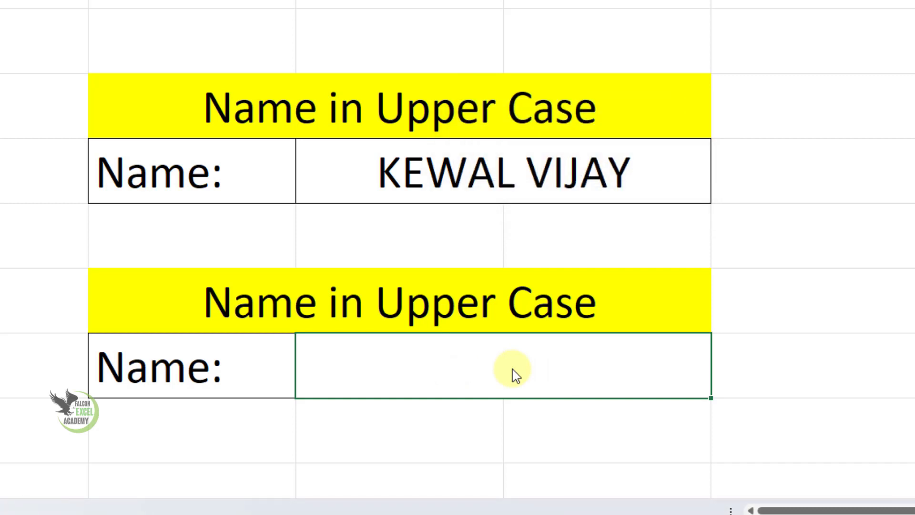
Step: Enter an all-capitals name in C7 and check both upper-case Name cells
type("ROSHAN")
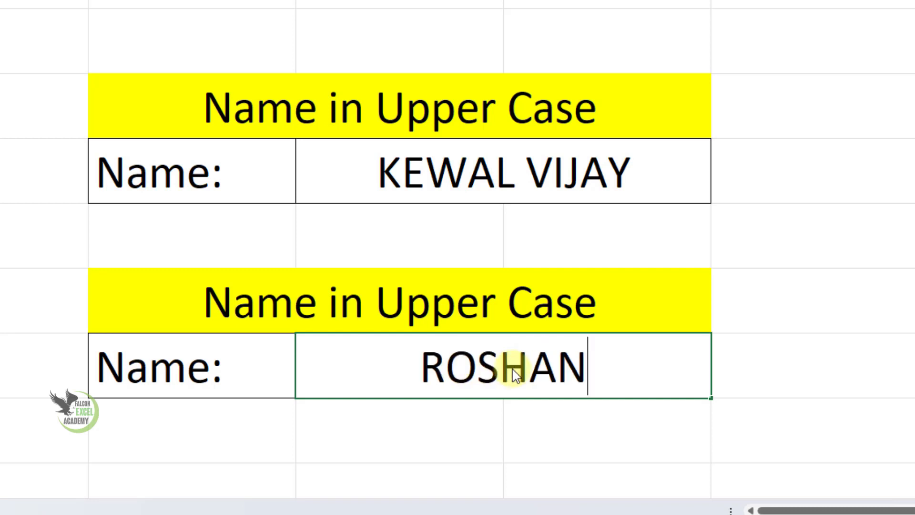
key("Return")
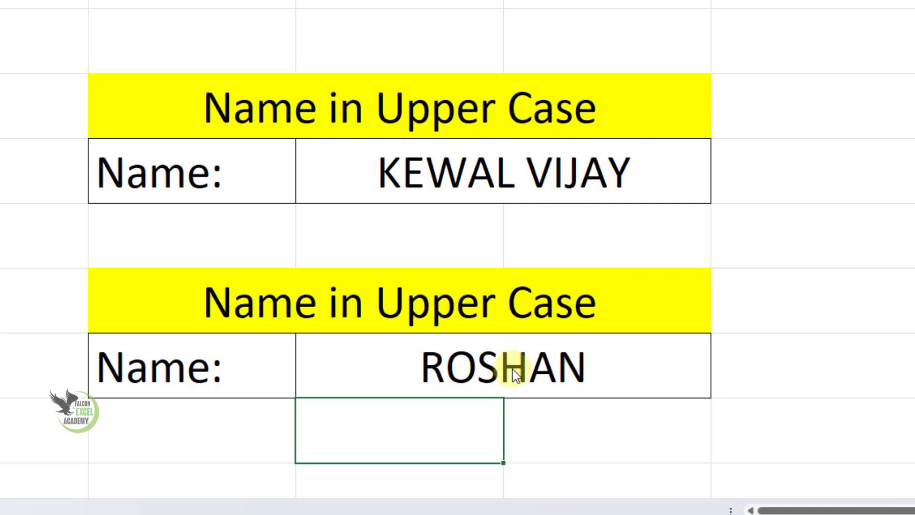
key("Up")
key("Up")
key("Up")
key("Up")
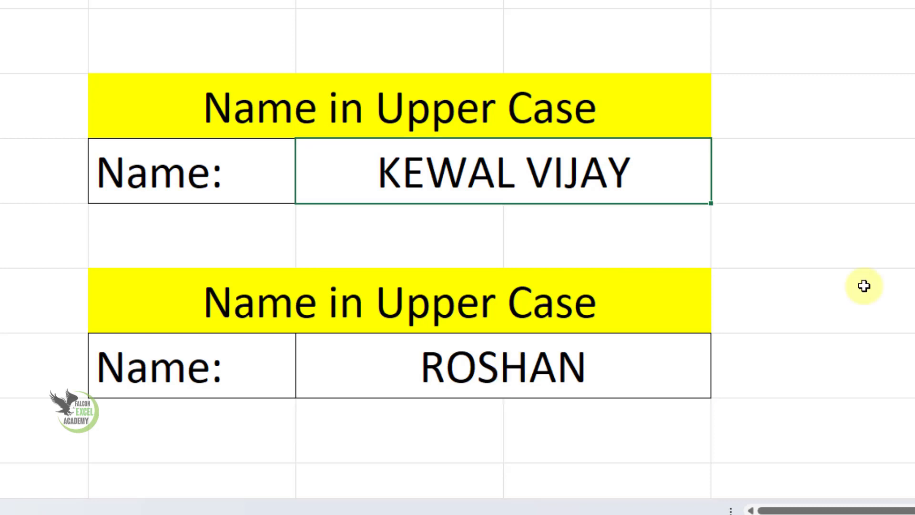
key("Down")
key("Down")
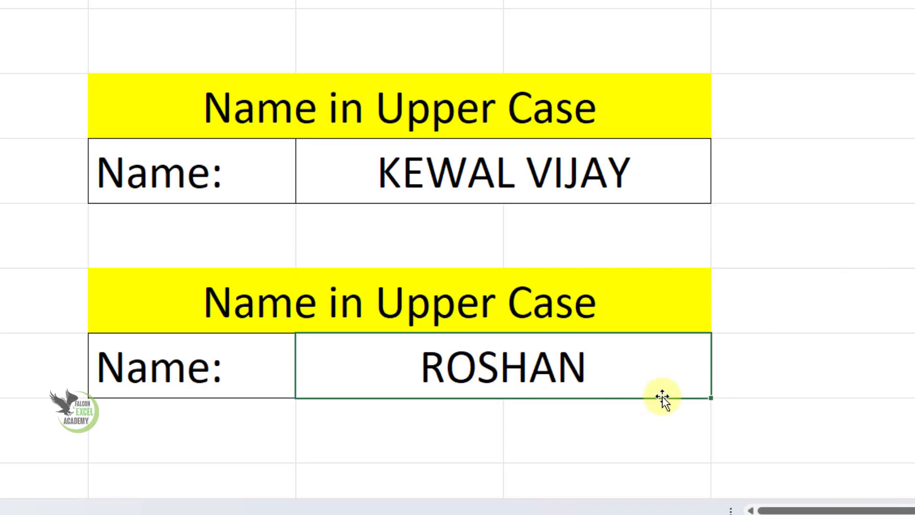
Step: In C12's validation formula, replace the UPPER function with LOWER
scroll(664, 398, "down", 1)
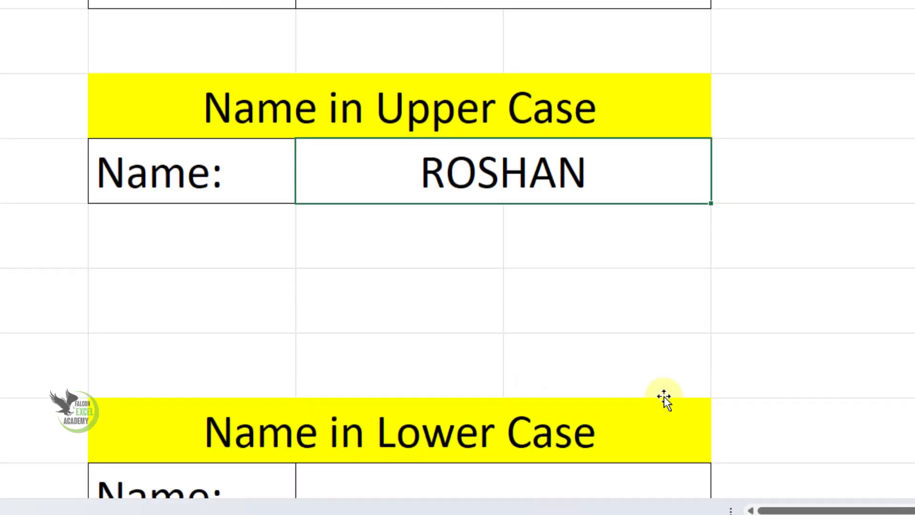
scroll(664, 396, "down", 1)
left_click(497, 314)
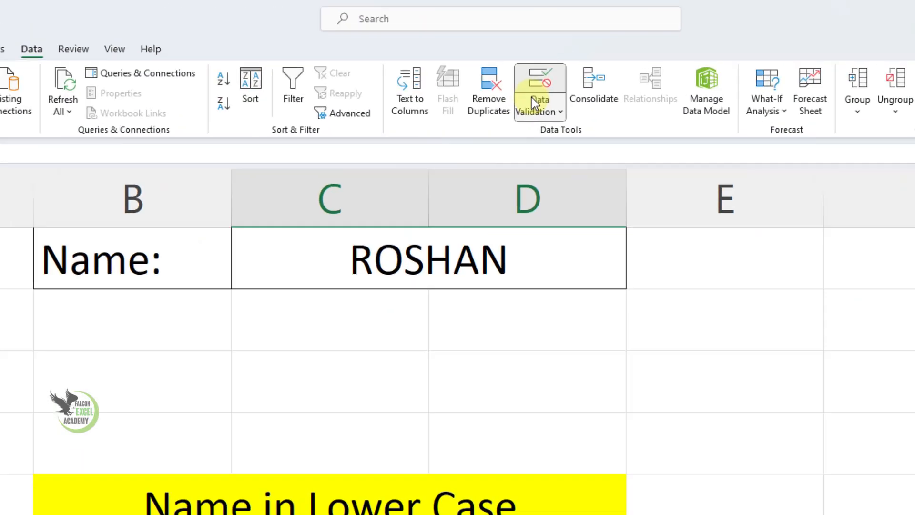
left_click(552, 80)
left_click(539, 160)
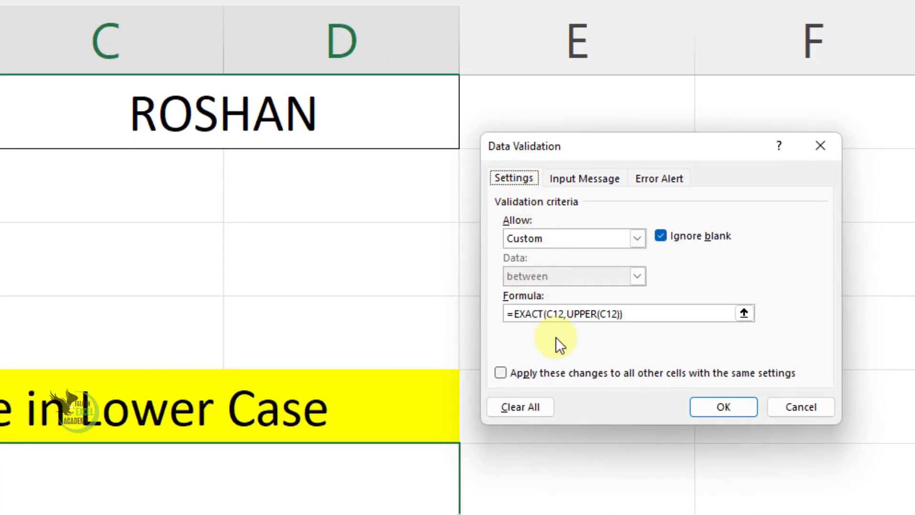
double_click(585, 319)
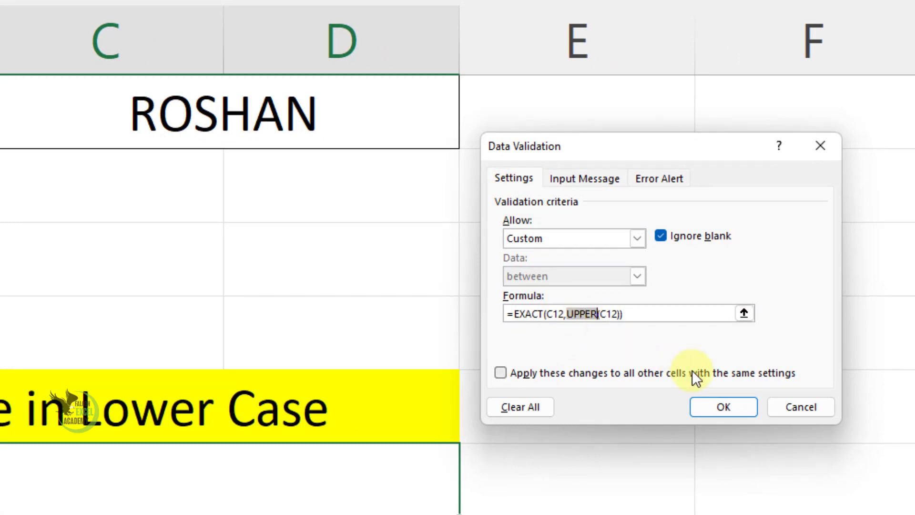
type("lOWER")
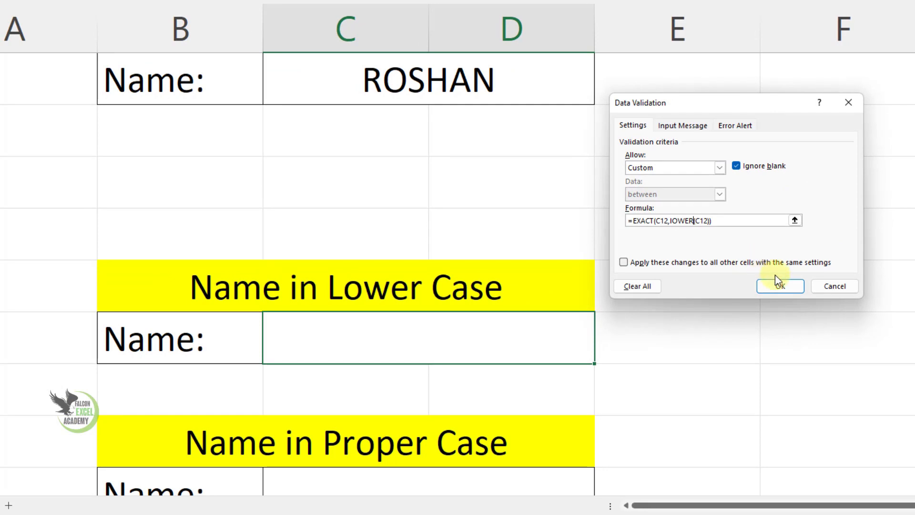
Step: Apply the lower-case rule and enter a lowercase name in C12
left_click(752, 346)
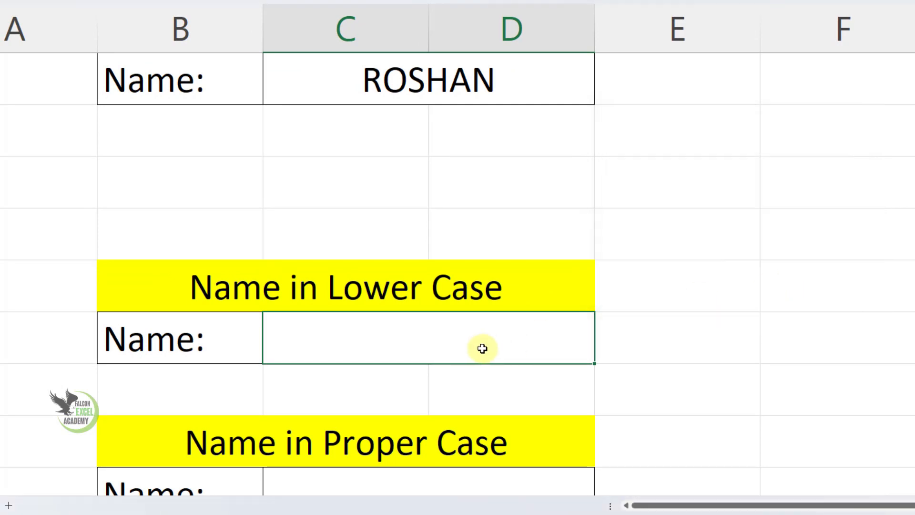
type("kewal vijay")
key("Return")
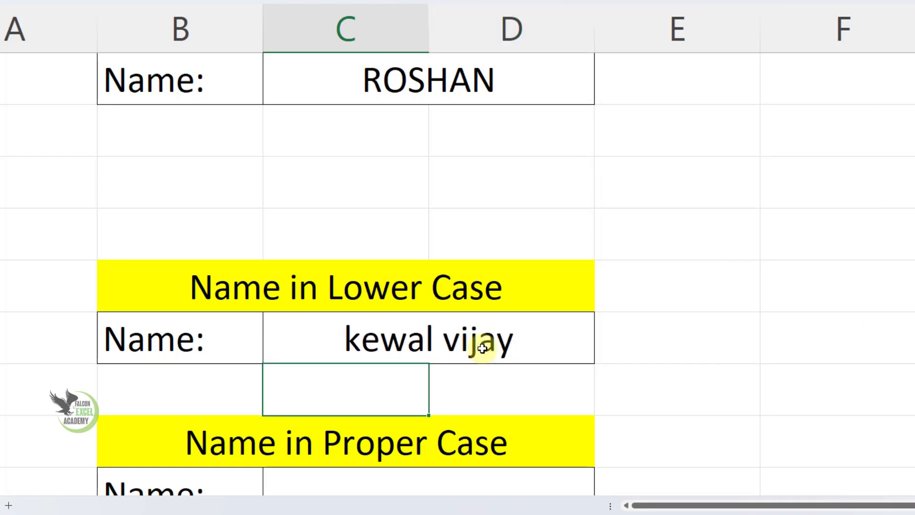
Step: Confirm an all-capitals entry in C12 is rejected, then select the Proper Case Name cell
left_click(483, 348)
type("KEWAL VIJA")
key("Return")
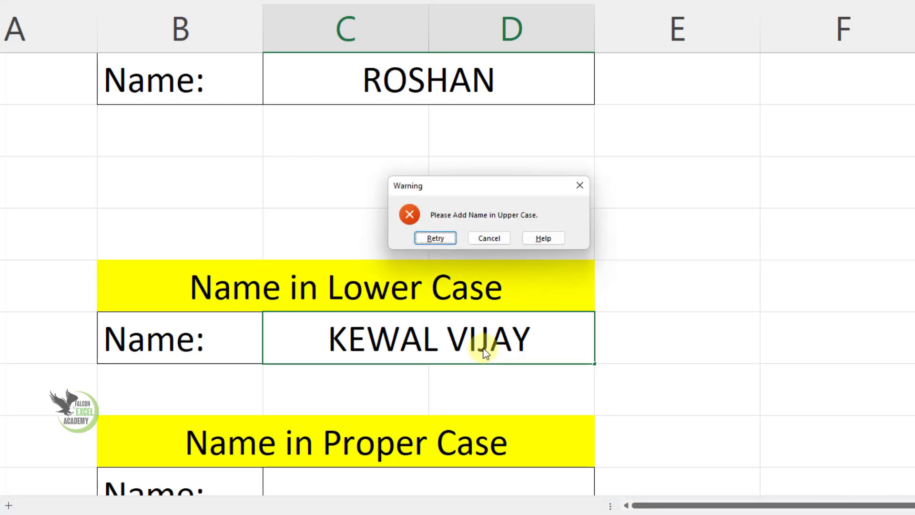
key("Escape")
scroll(411, 284, "down", 2)
left_click(383, 189)
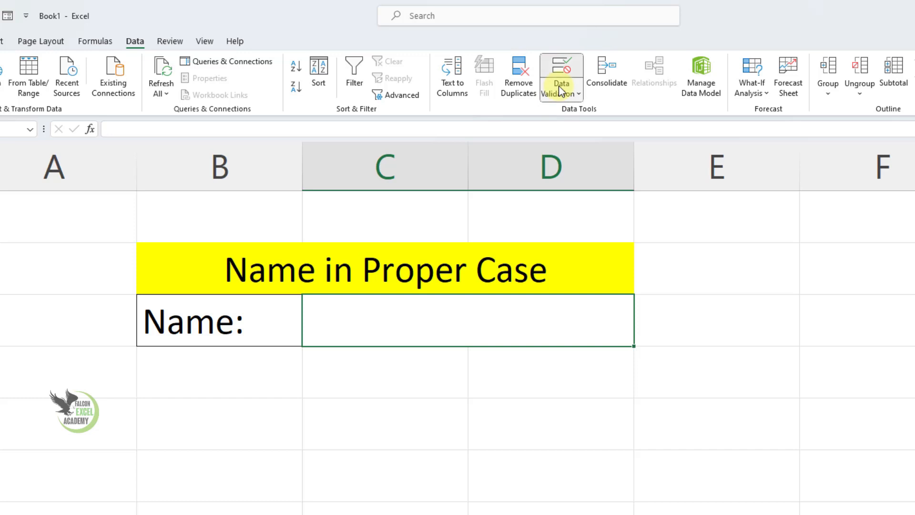
Step: Change C15's validation formula to =EXACT(C15,Proper(C15)) and apply it
left_click(562, 92)
left_click(585, 114)
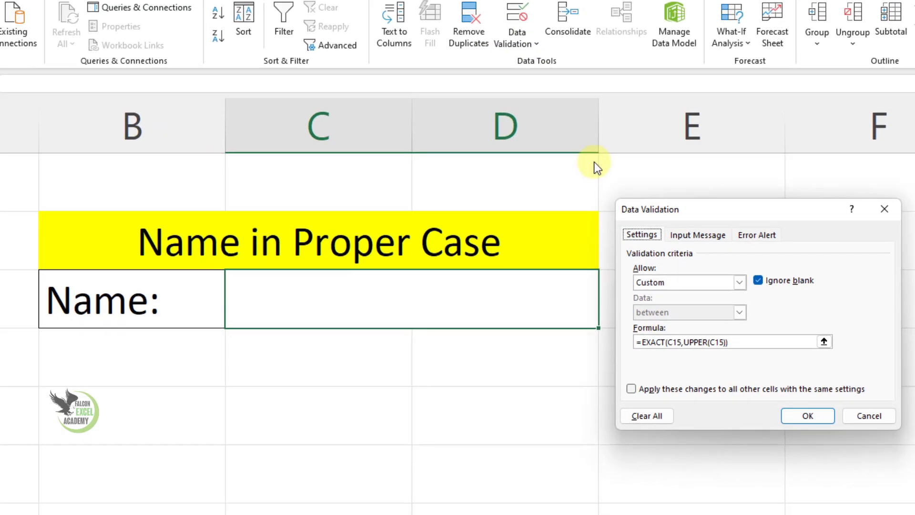
double_click(699, 343)
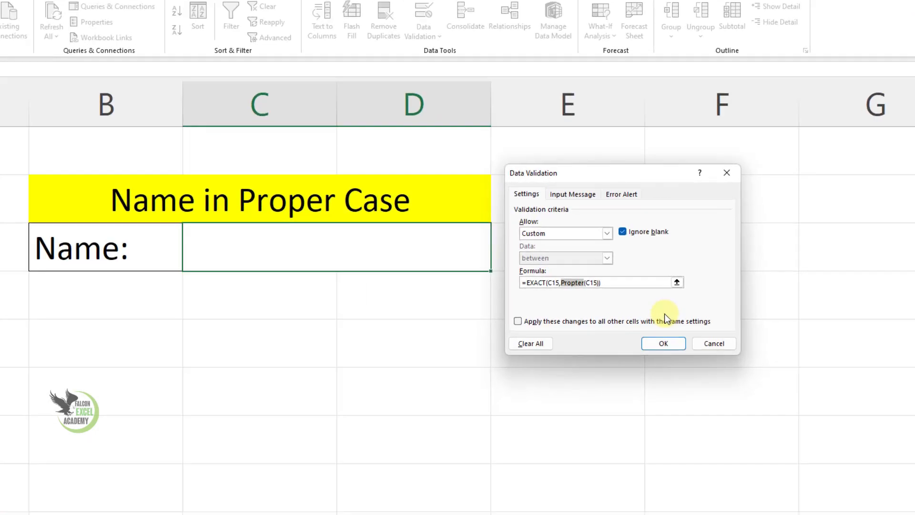
type("Propte")
key("BackSpace")
key("BackSpace")
type("er")
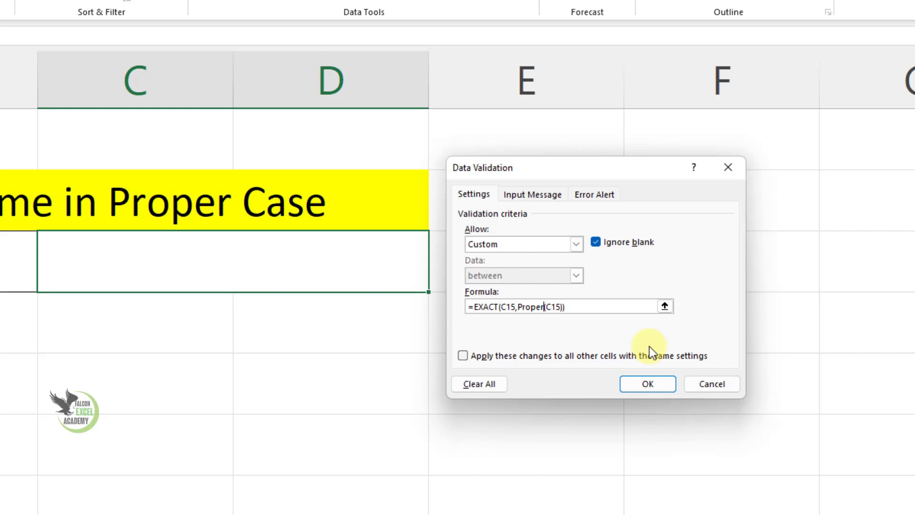
left_click(654, 385)
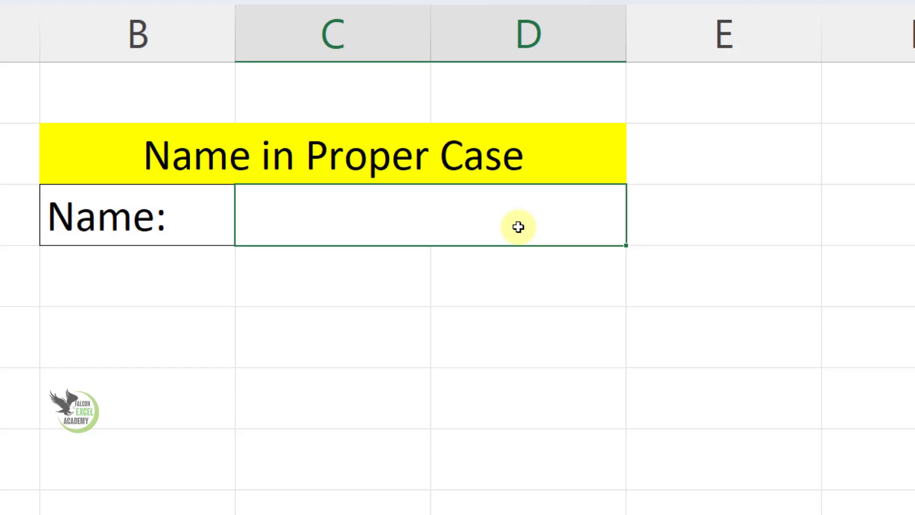
Step: Enter a capitalised name in C15, then confirm lowercase and all-caps versions are rejected
type("Kewal")
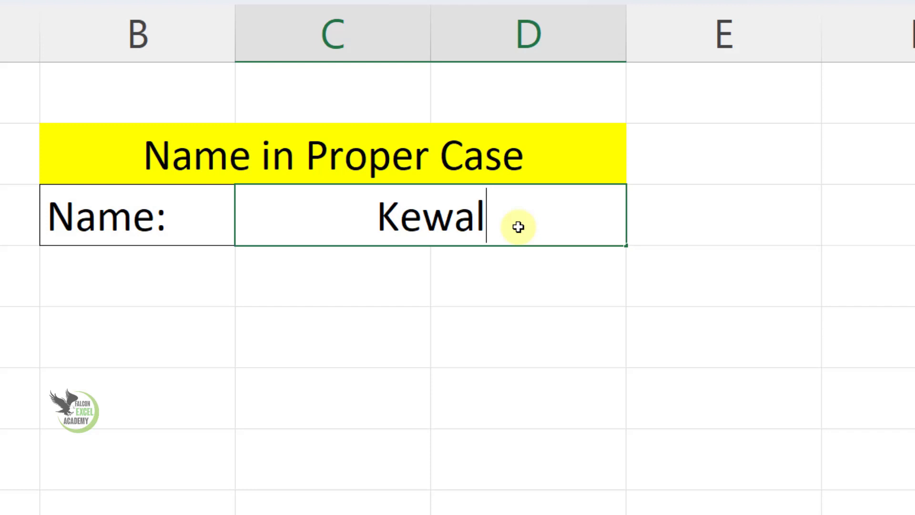
key("Return")
left_click(518, 227)
type("kewal")
key("Return")
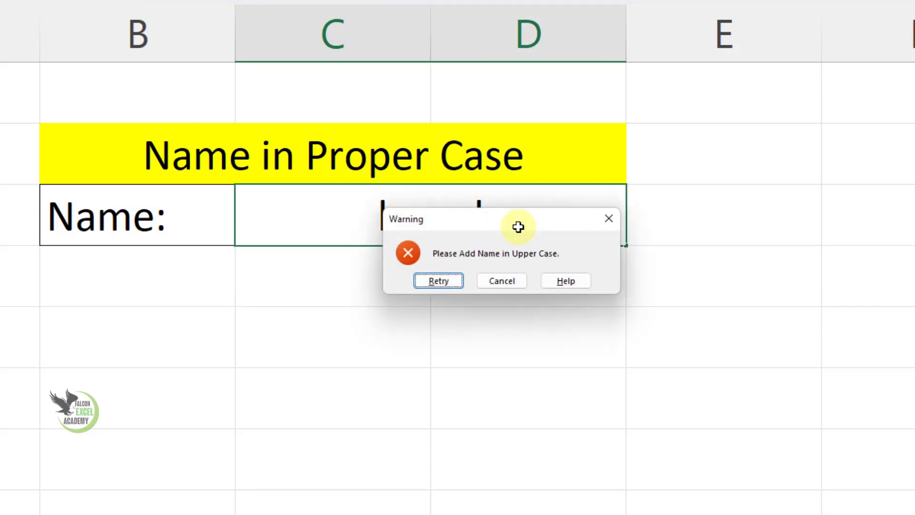
key("Escape")
type("KEWAL")
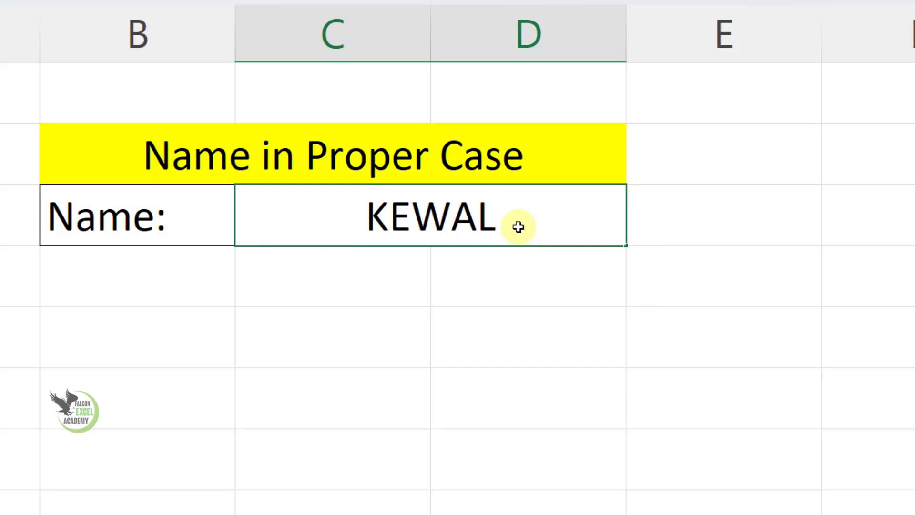
key("Return")
key("Escape")
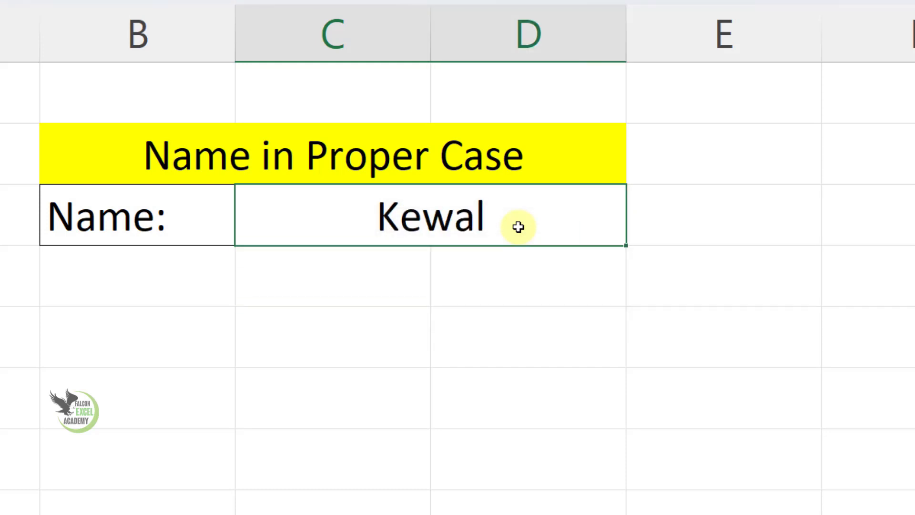
Step: Enter another capitalised name in the Proper Case Name cell
type("k")
key("BackSpace")
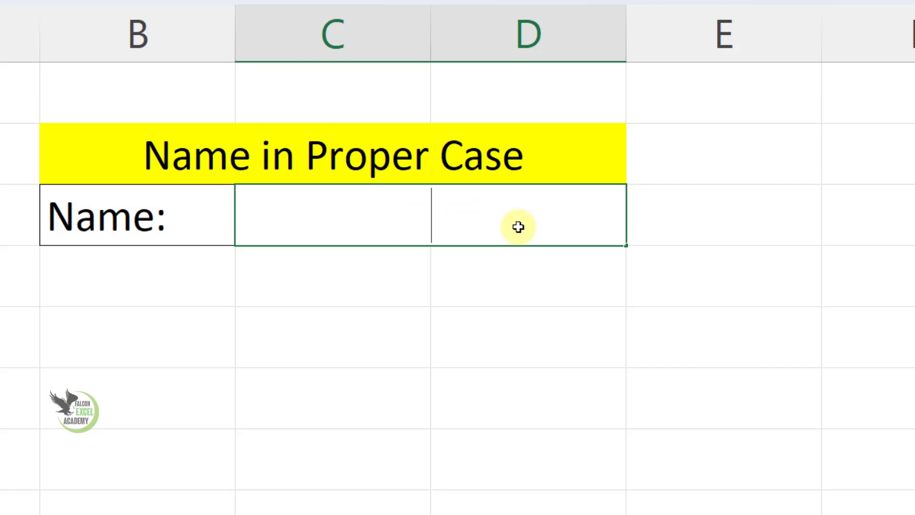
type("K")
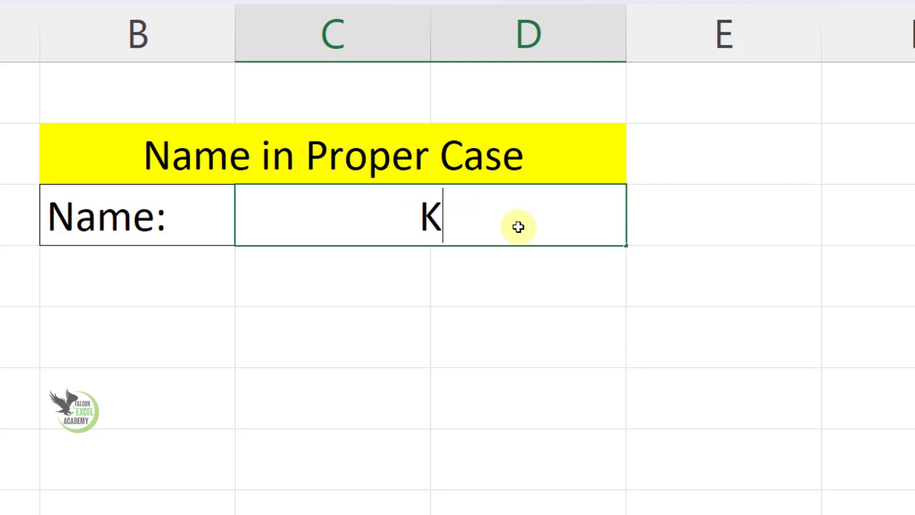
type("Vijay")
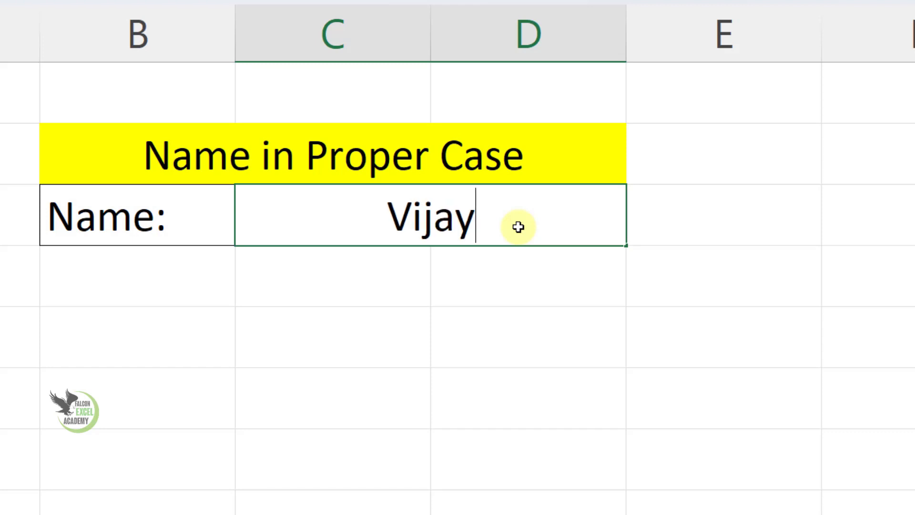
key("Return")
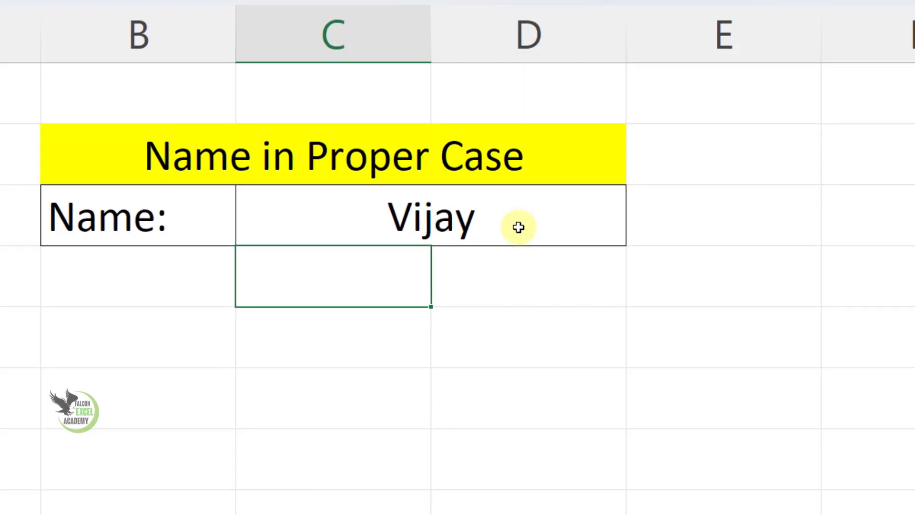
scroll(519, 229, "up", 3)
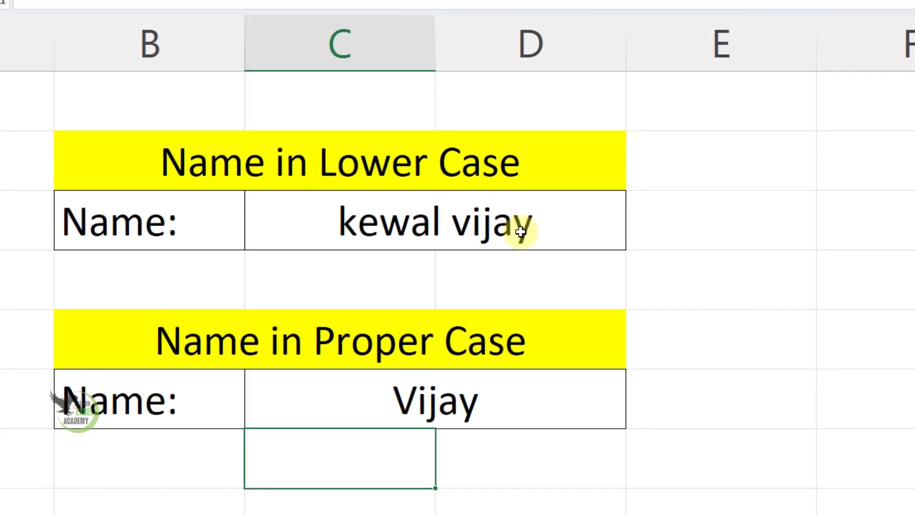